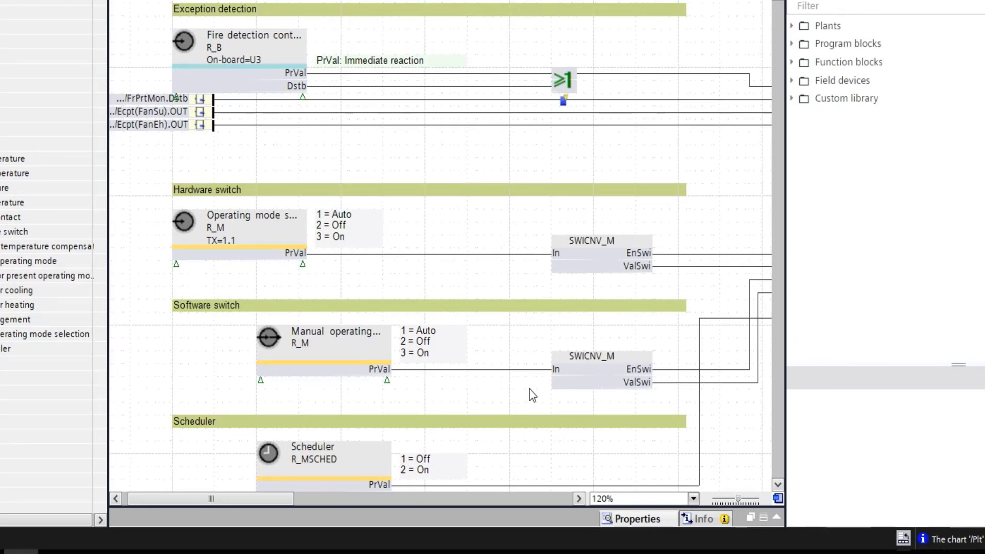
Copy the Ahu chart's Software switch section (SWICNV_M) to the custom library as '[SwSwi] Software switch'
{"action": "left_click_drag", "start_coordinate": [144, 282], "coordinate": [719, 405]}
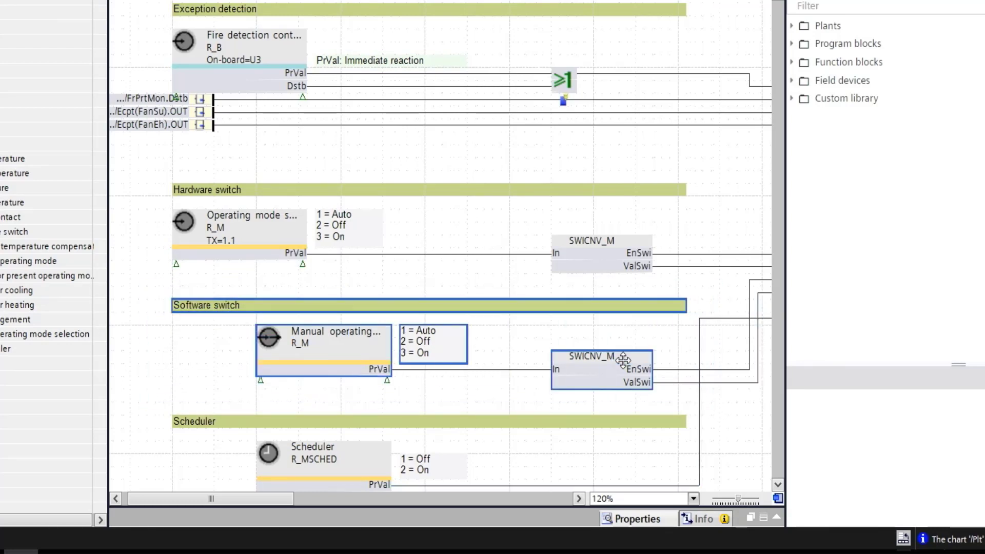
{"action": "right_click", "coordinate": [623, 360]}
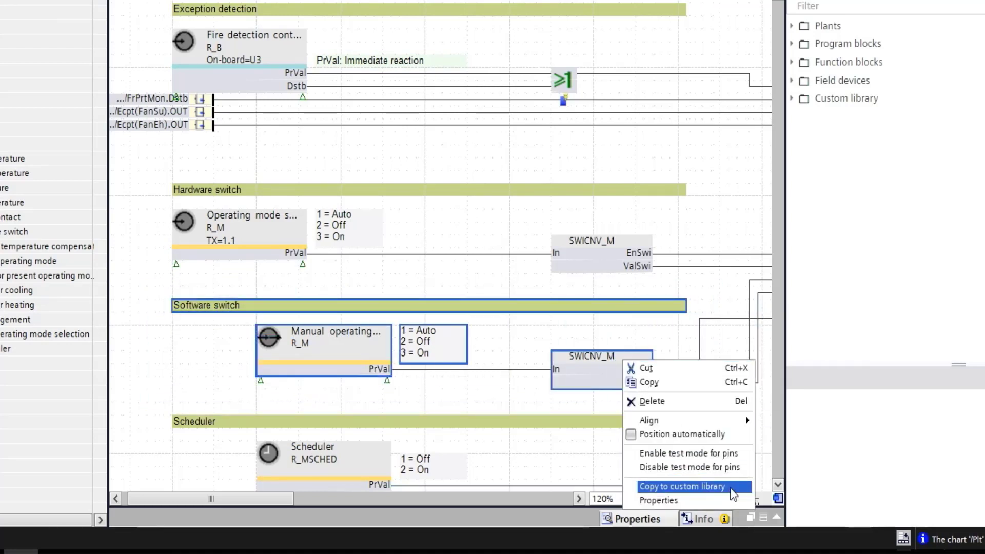
{"action": "left_click", "coordinate": [682, 486]}
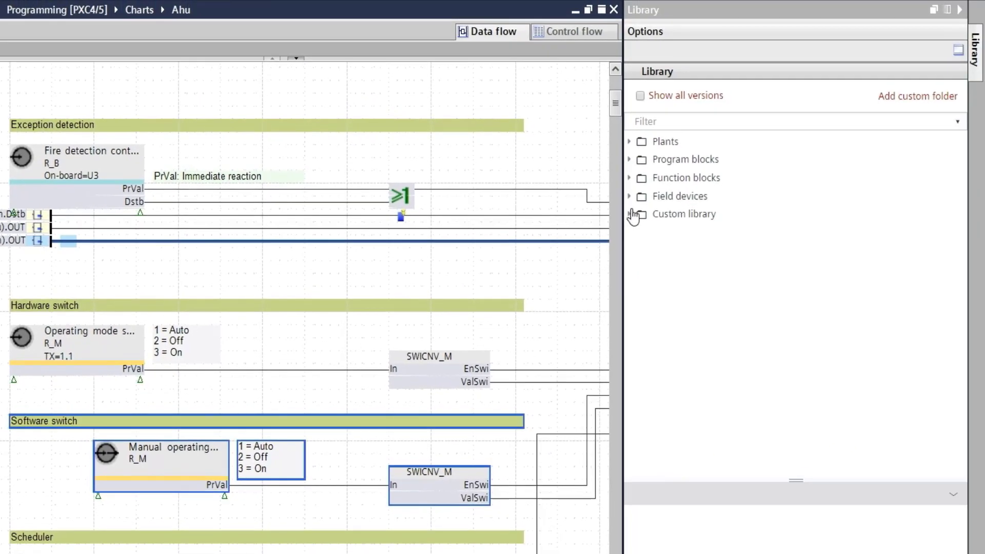
{"action": "left_click", "coordinate": [631, 214]}
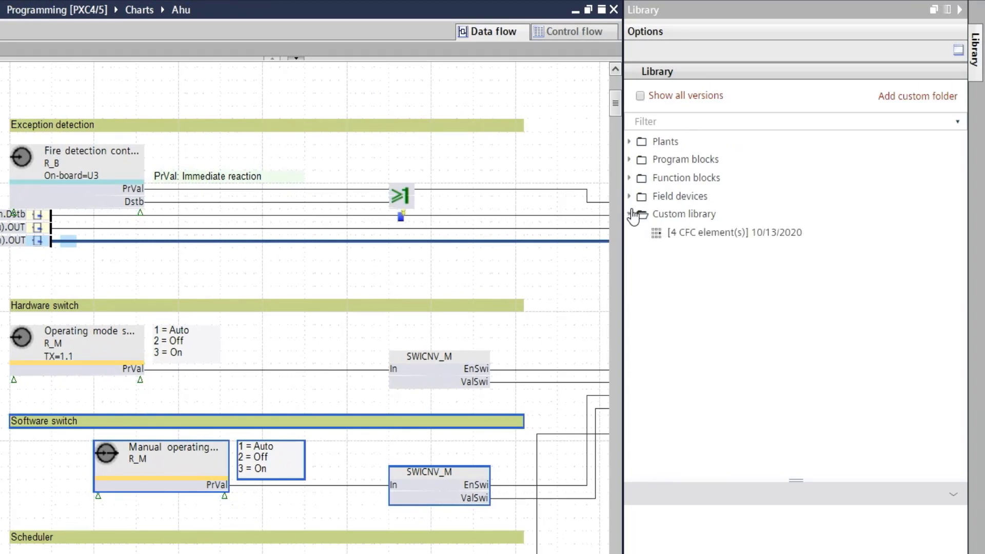
{"action": "left_click", "coordinate": [767, 236]}
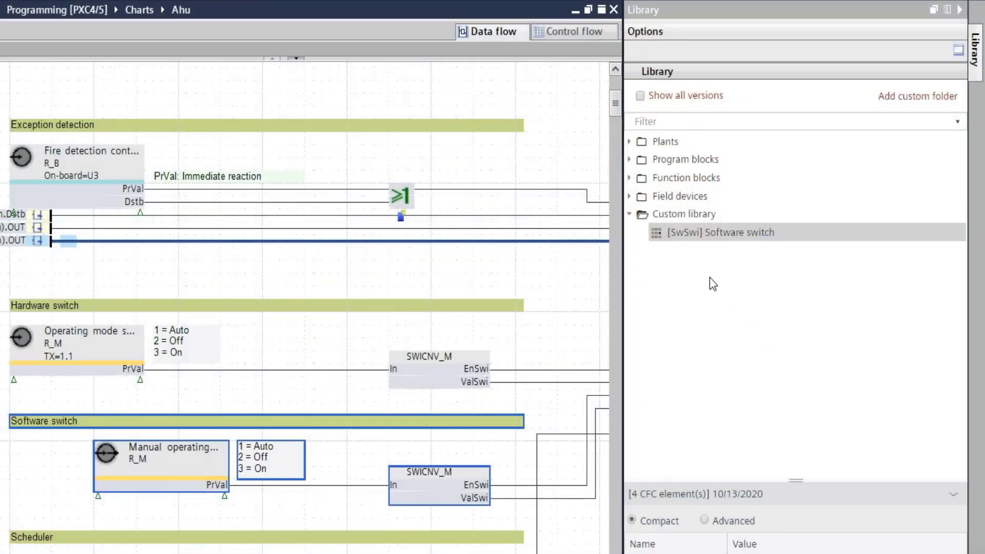
Add a custom library folder named 'cool pattern' and move '[SwSwi] Software switch' into it
{"action": "left_click", "coordinate": [719, 218]}
{"action": "right_click", "coordinate": [717, 209]}
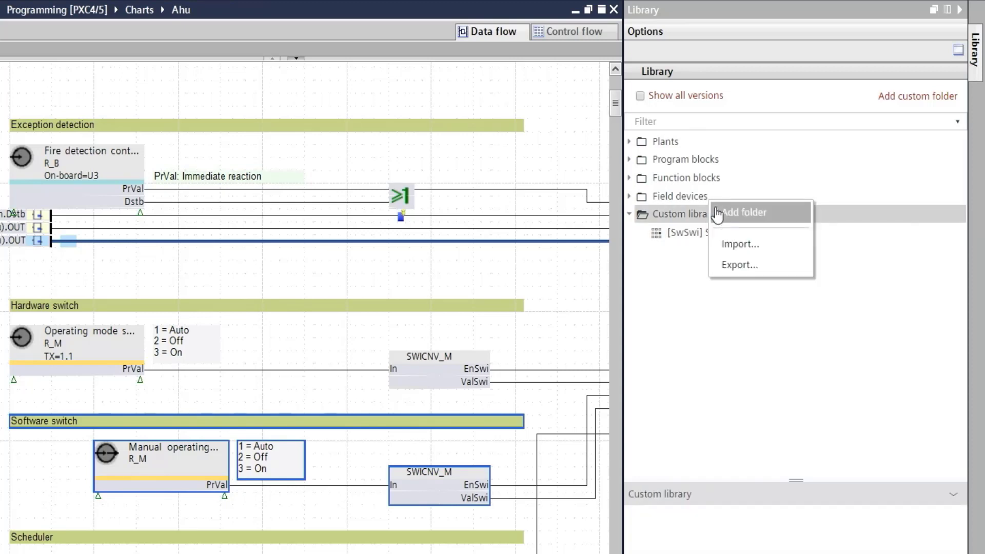
{"action": "left_click", "coordinate": [771, 214]}
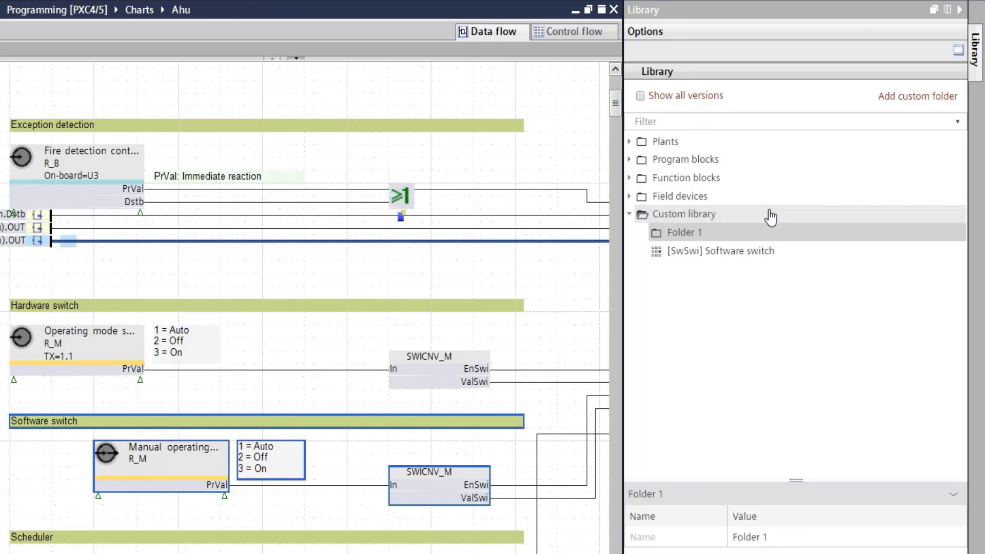
{"action": "left_click", "coordinate": [797, 537]}
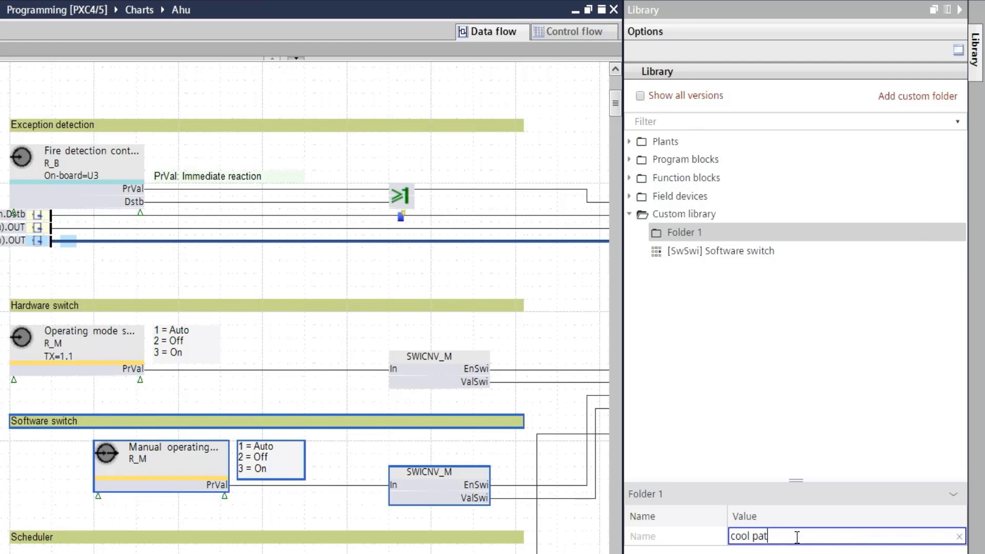
{"action": "key", "text": "Return"}
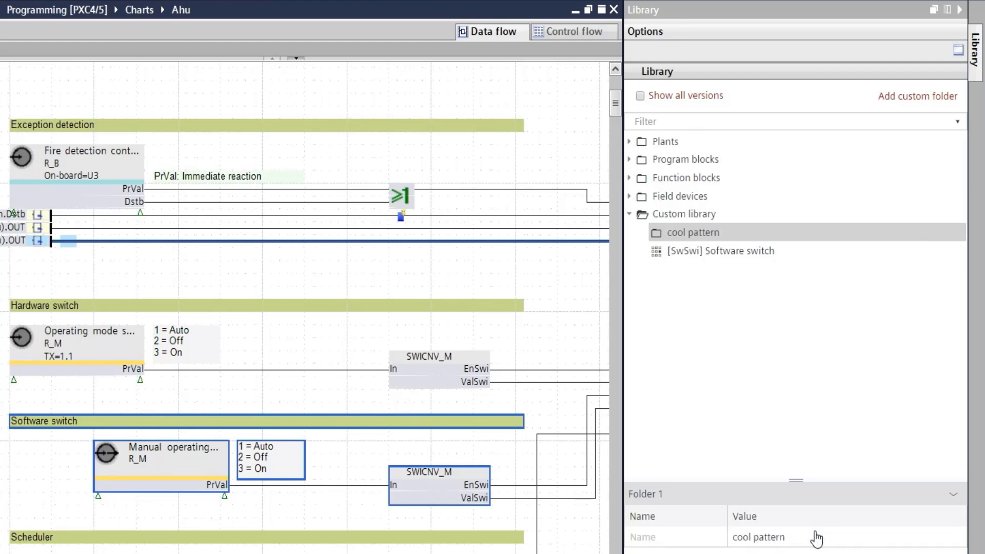
{"action": "left_click_drag", "start_coordinate": [732, 259], "coordinate": [734, 233]}
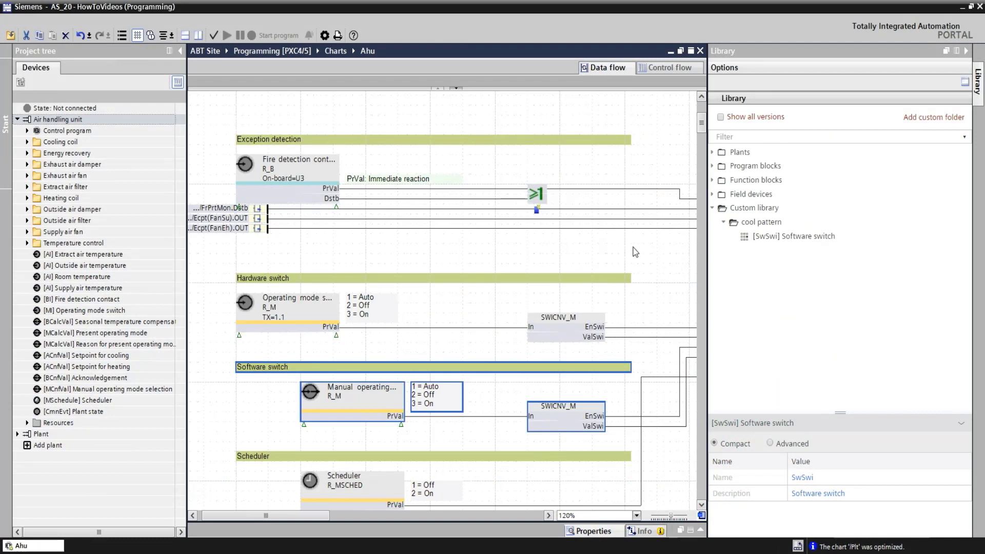
Open the Plant's Plt control program chart and drop the '[SwSwi] Software switch' pattern onto it
{"action": "left_click", "coordinate": [473, 249]}
{"action": "left_click", "coordinate": [18, 119]}
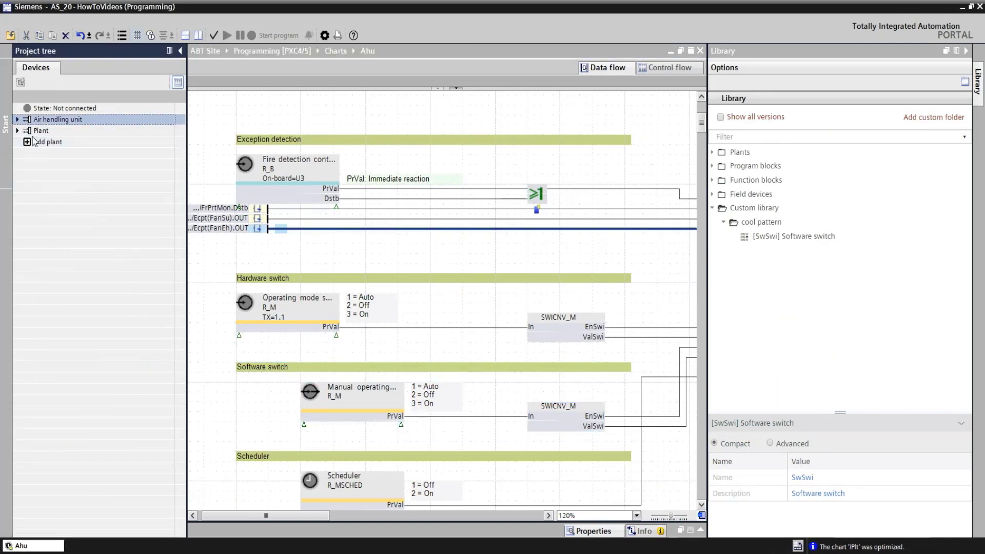
{"action": "left_click", "coordinate": [17, 130]}
{"action": "double_click", "coordinate": [56, 142]}
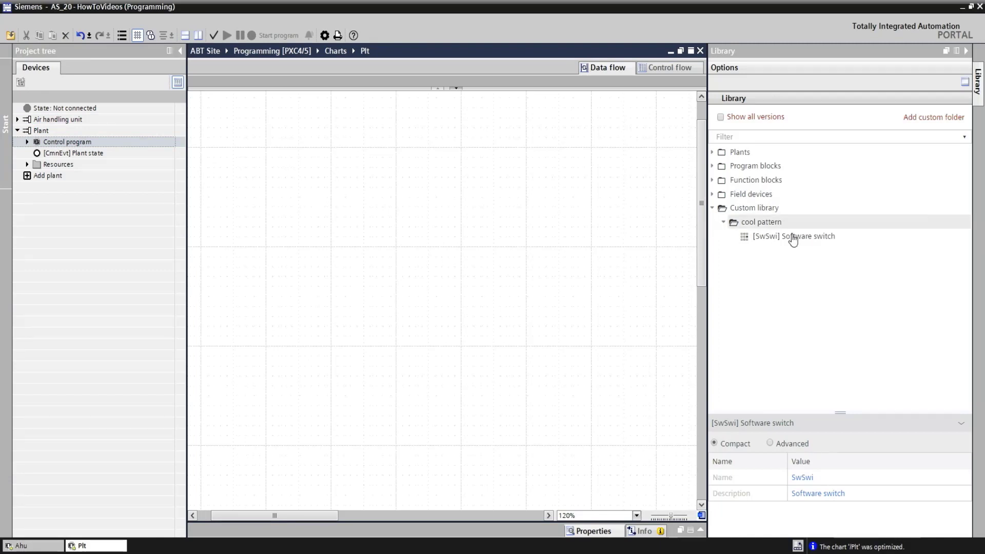
{"action": "left_click_drag", "start_coordinate": [804, 240], "coordinate": [440, 183]}
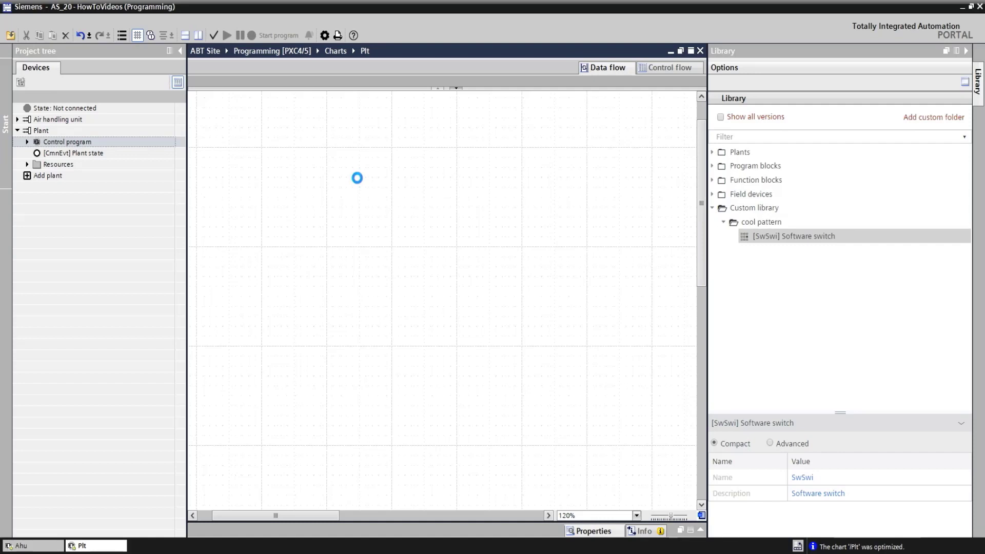
{"action": "left_click_drag", "start_coordinate": [358, 183], "coordinate": [357, 183]}
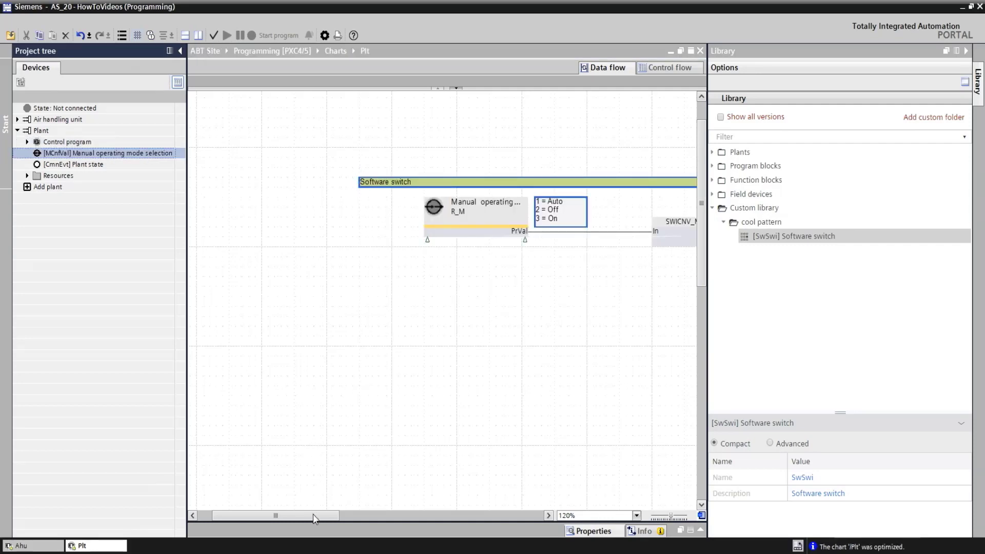
{"action": "left_click_drag", "start_coordinate": [313, 517], "coordinate": [361, 516]}
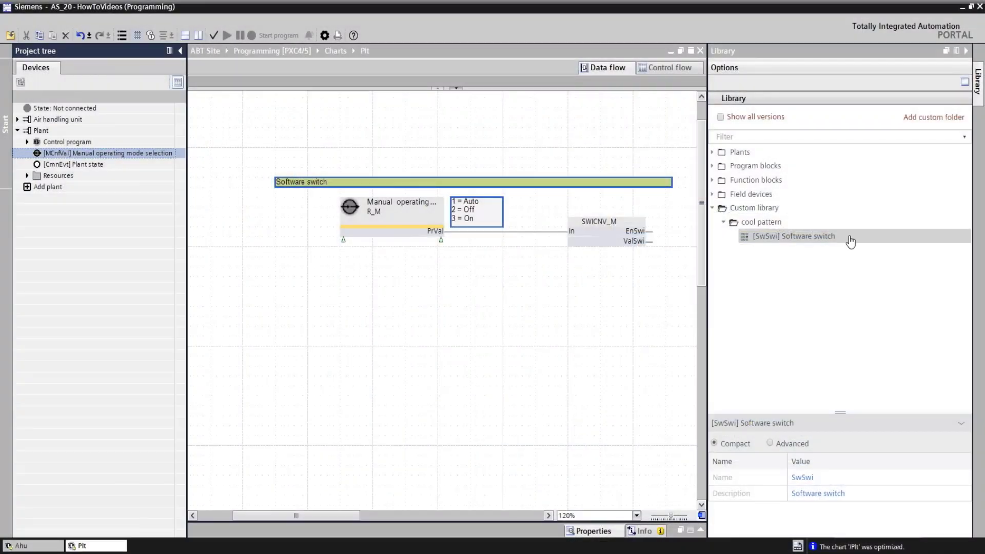
Export the cool pattern folder as cool pattern.s1cx into C:\_ABT_export_import
{"action": "right_click", "coordinate": [851, 241]}
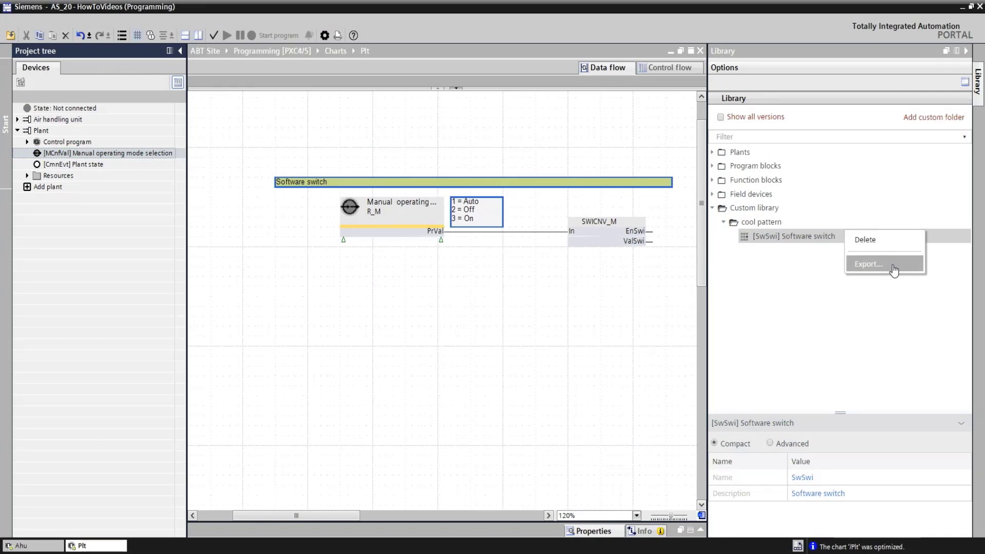
{"action": "left_click", "coordinate": [794, 222]}
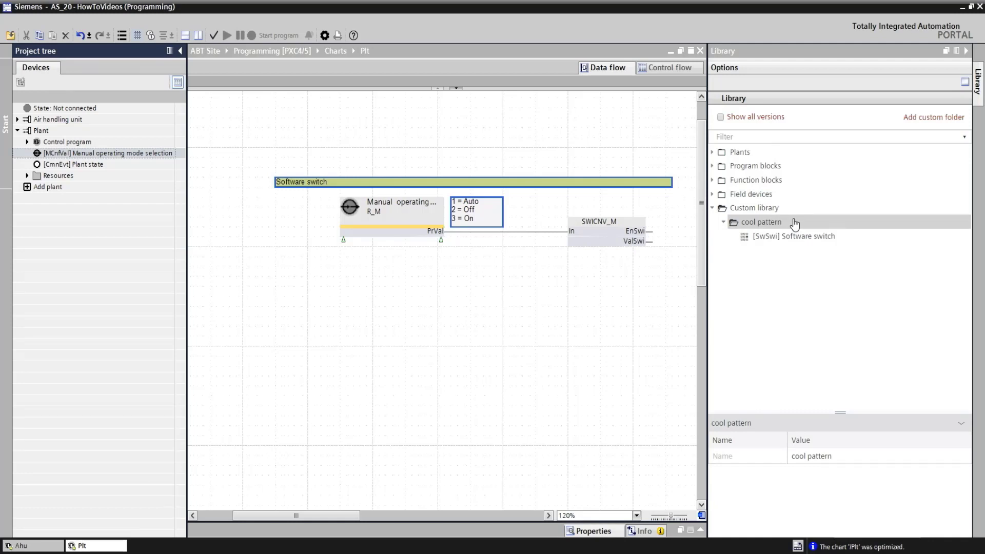
{"action": "right_click", "coordinate": [795, 224]}
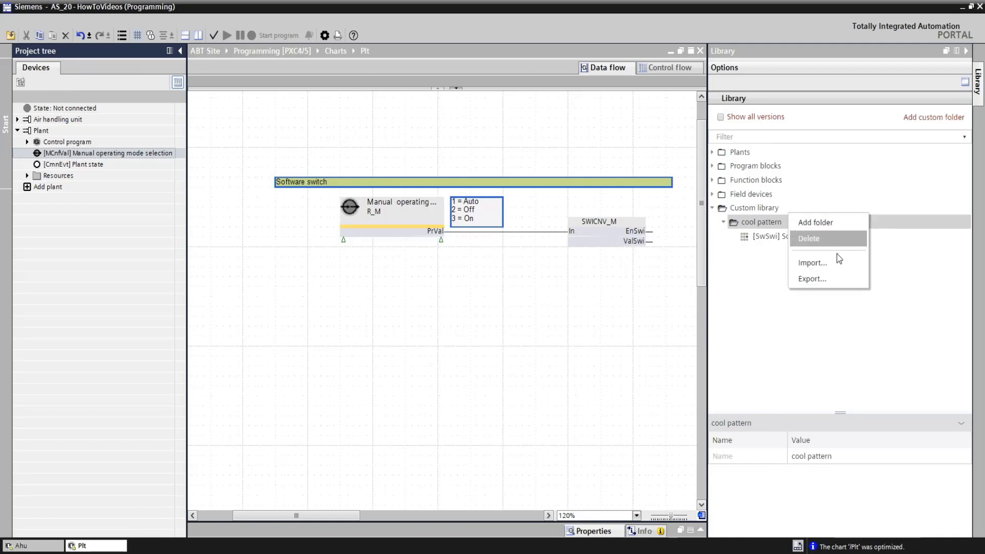
{"action": "left_click", "coordinate": [811, 279]}
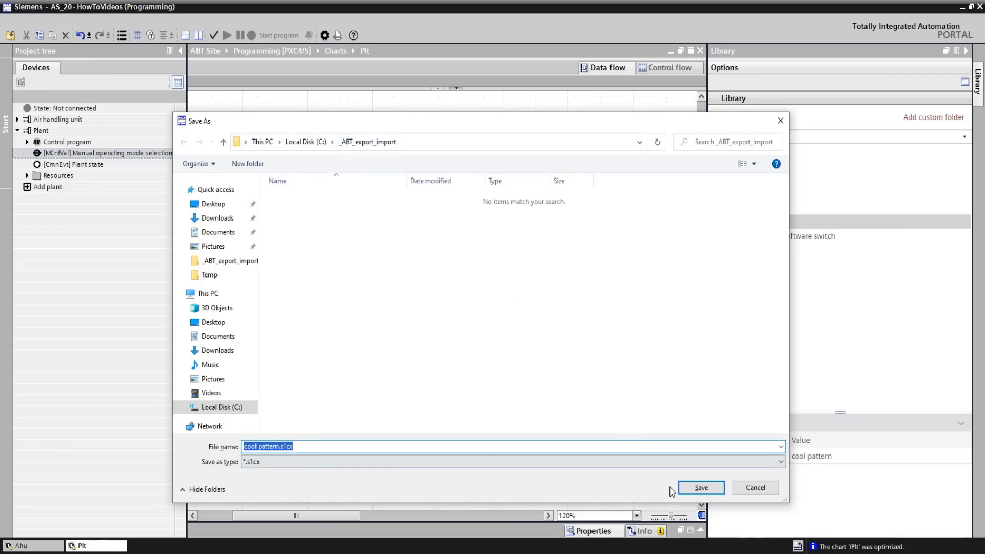
{"action": "left_click", "coordinate": [693, 488]}
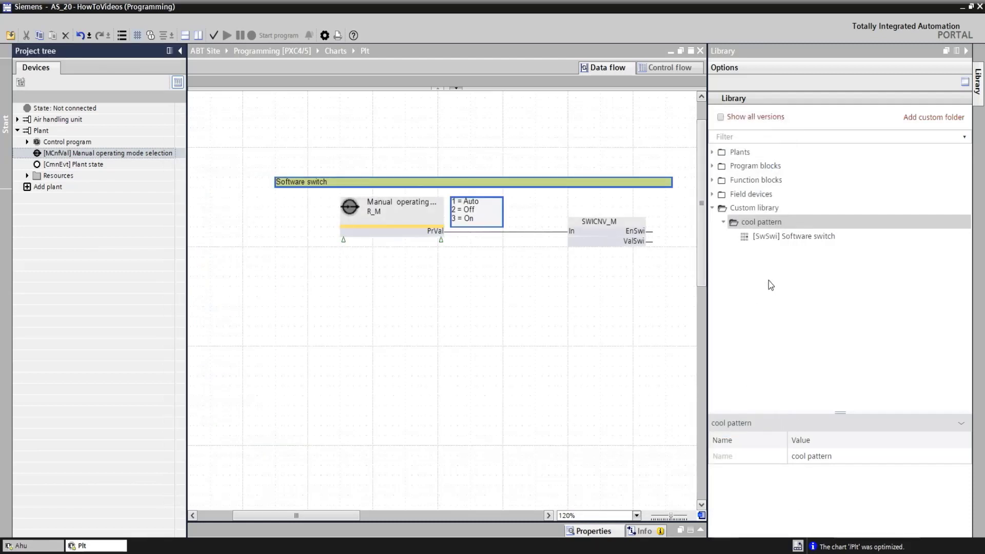
Delete the cool pattern folder, then re-import it from cool pattern.s1cx and expand it
{"action": "right_click", "coordinate": [770, 222]}
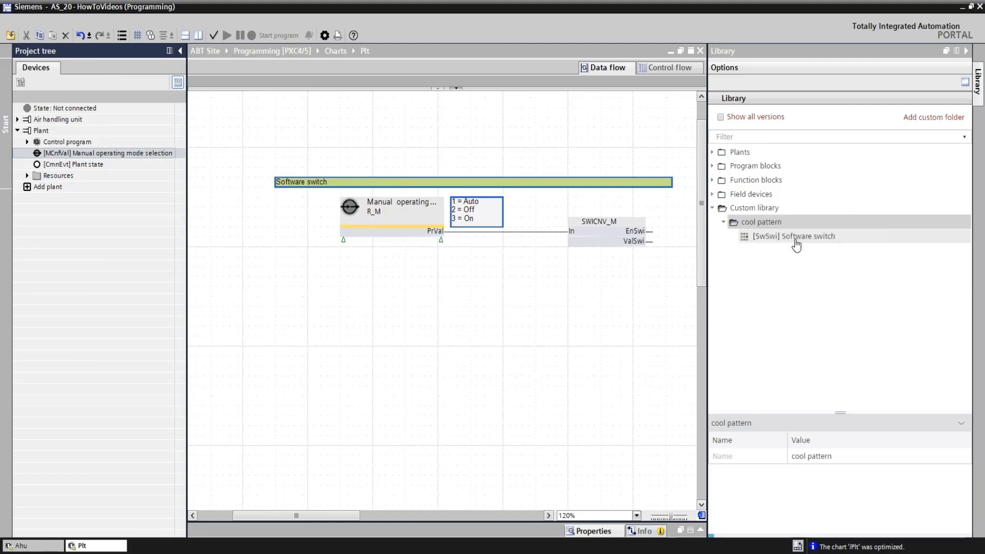
{"action": "left_click", "coordinate": [794, 239]}
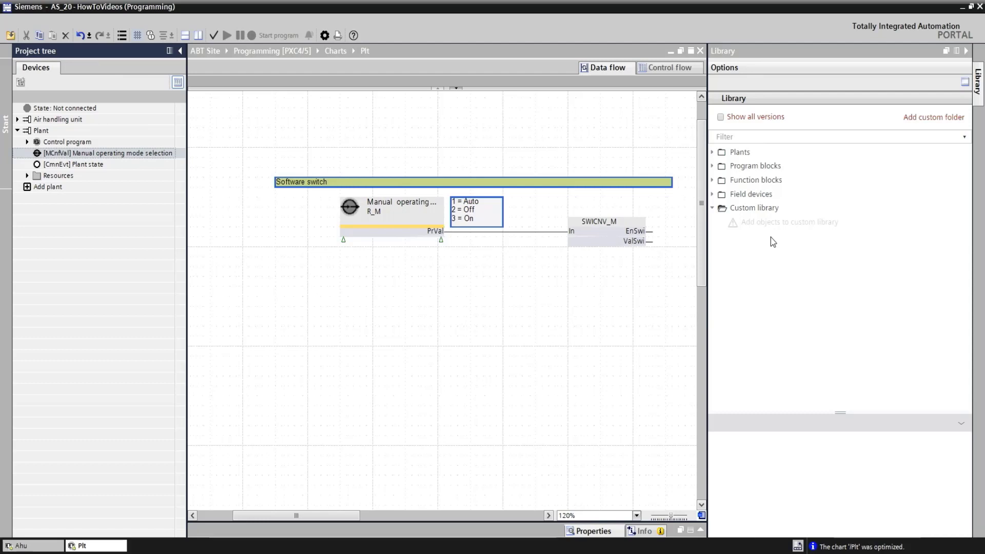
{"action": "right_click", "coordinate": [760, 210]}
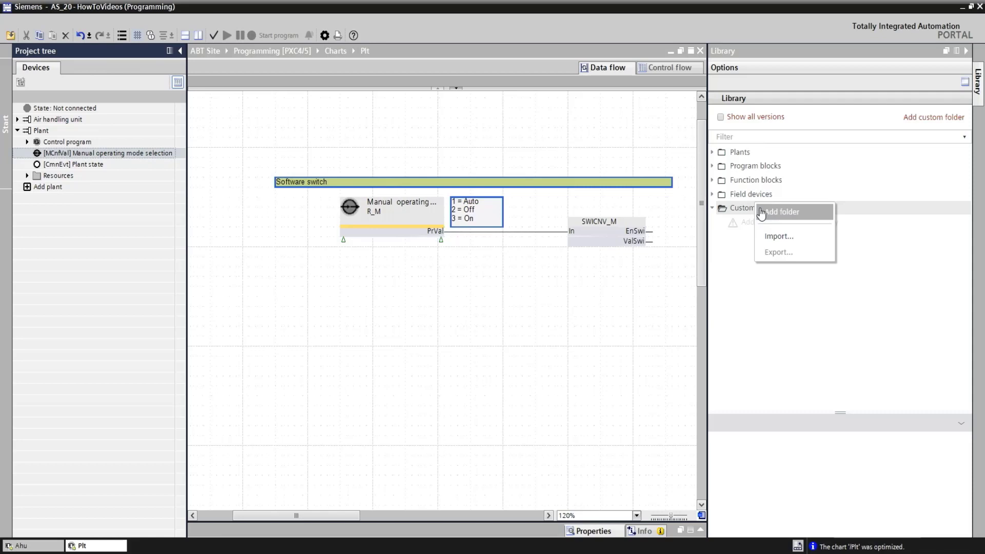
{"action": "left_click", "coordinate": [822, 240]}
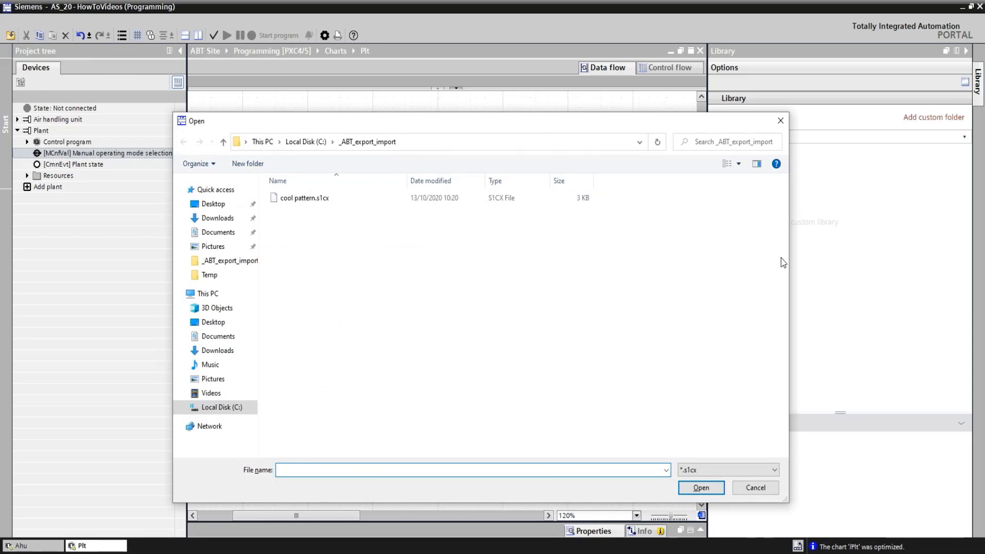
{"action": "left_click", "coordinate": [292, 200]}
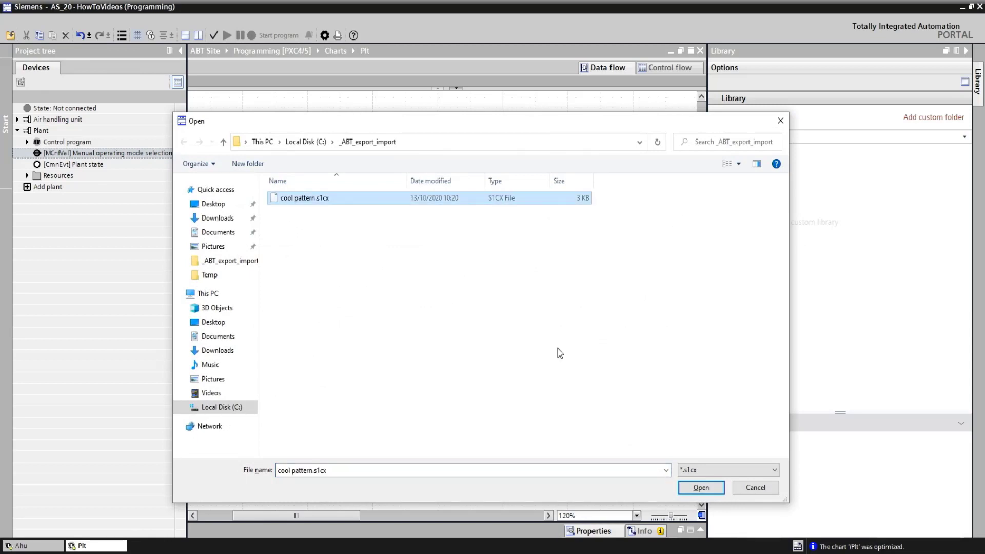
{"action": "left_click", "coordinate": [701, 487]}
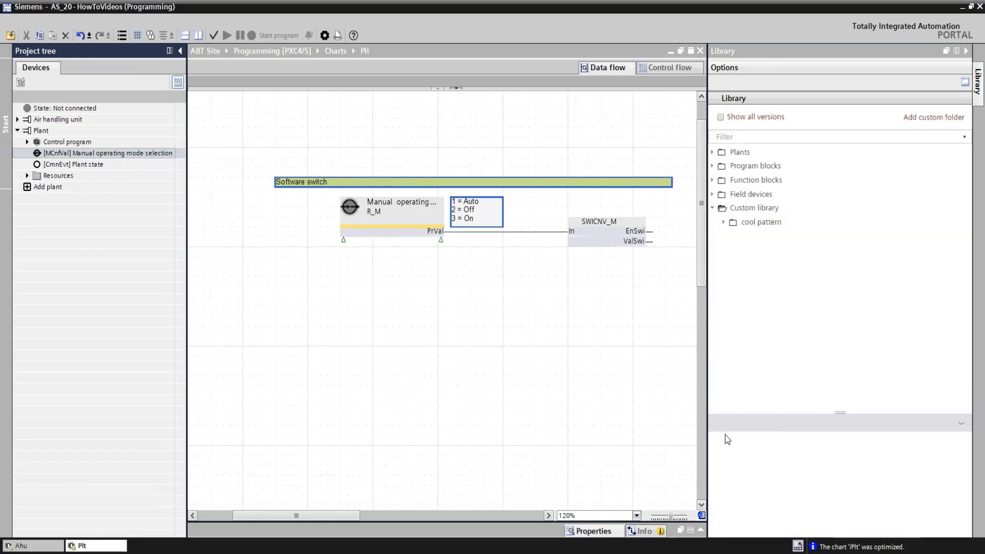
{"action": "left_click", "coordinate": [724, 222]}
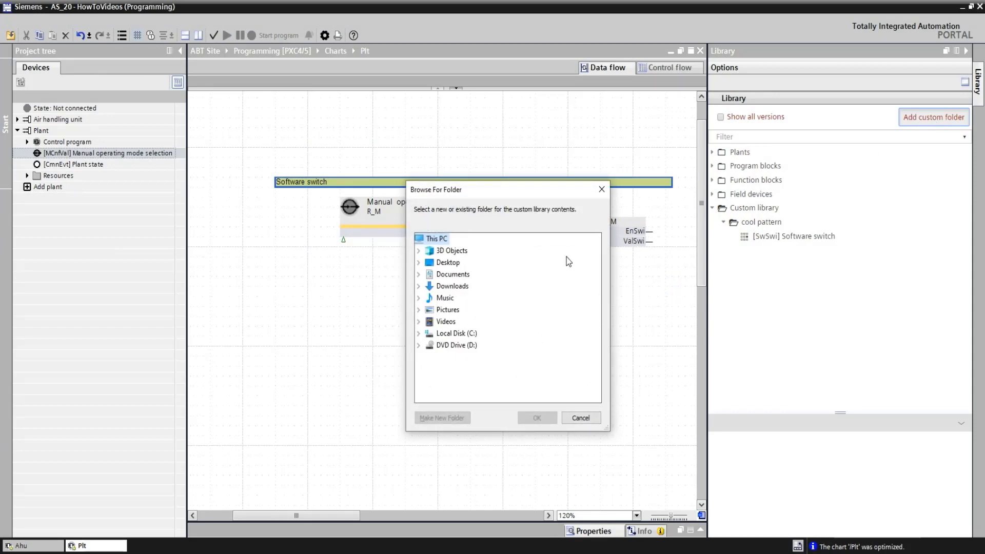
Add MyNewlyAddedCustomFolder from Local Disk (C:) and expand 'My newly added folder'
{"action": "left_click", "coordinate": [419, 333]}
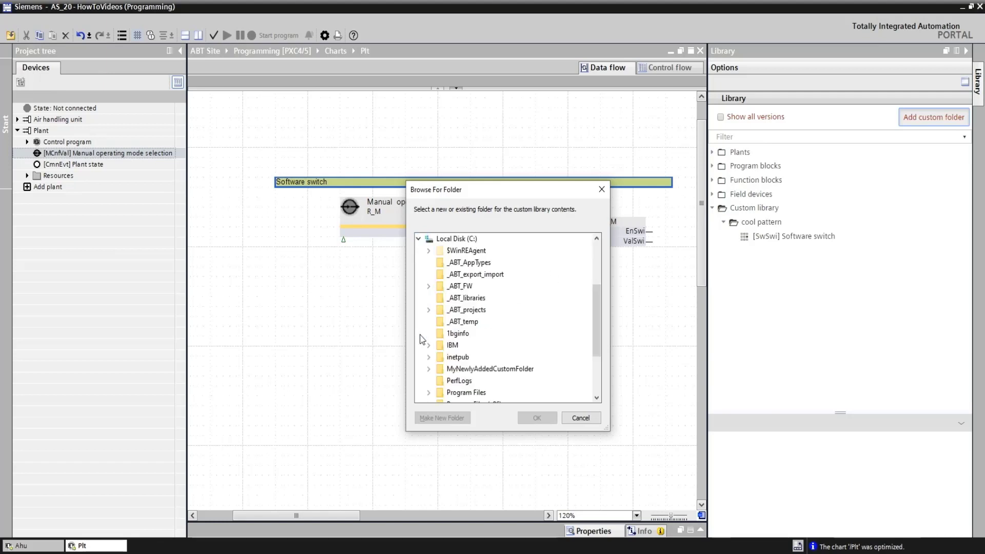
{"action": "double_click", "coordinate": [486, 370]}
{"action": "left_click", "coordinate": [547, 420]}
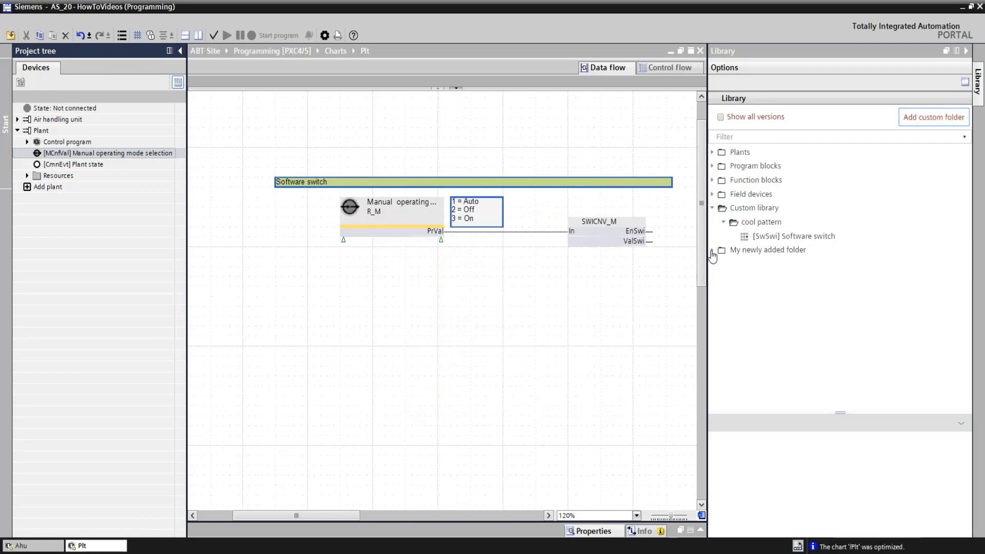
{"action": "left_click", "coordinate": [712, 250]}
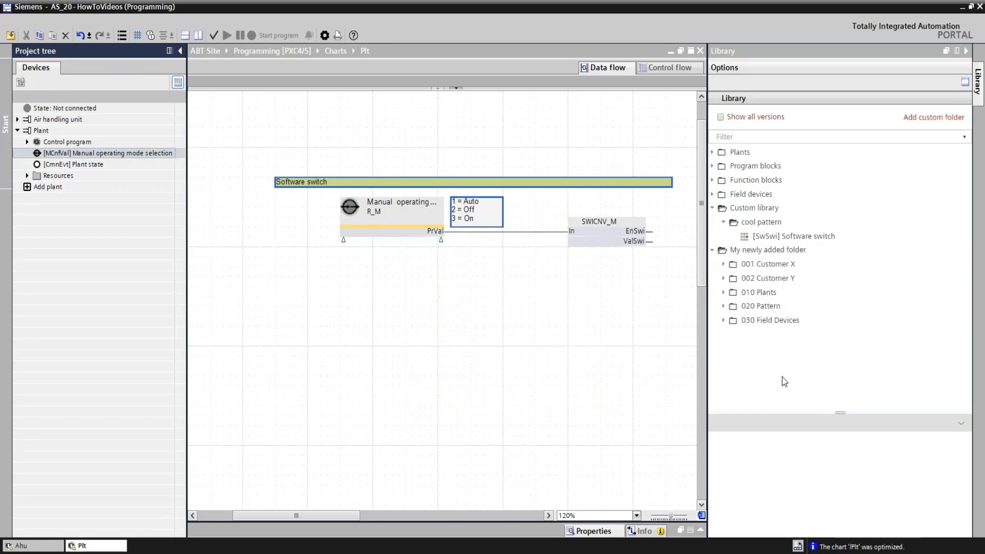